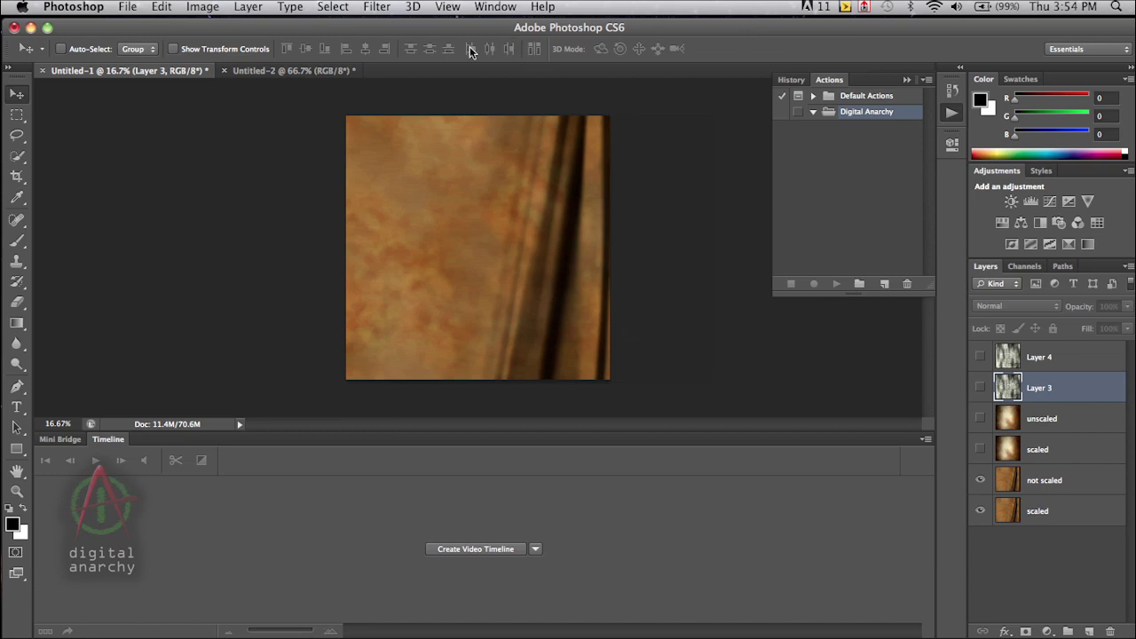
- Create a new blank 500-pixel document and run Digital Anarchy's Backdrop Designer filter on it
key(super+n)
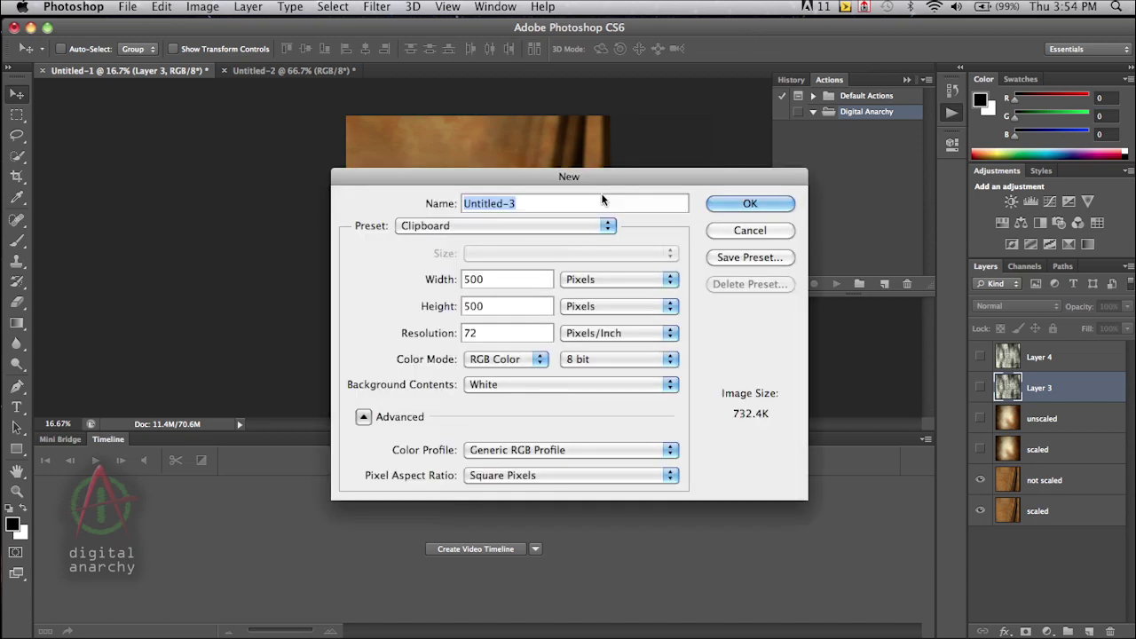
click(750, 204)
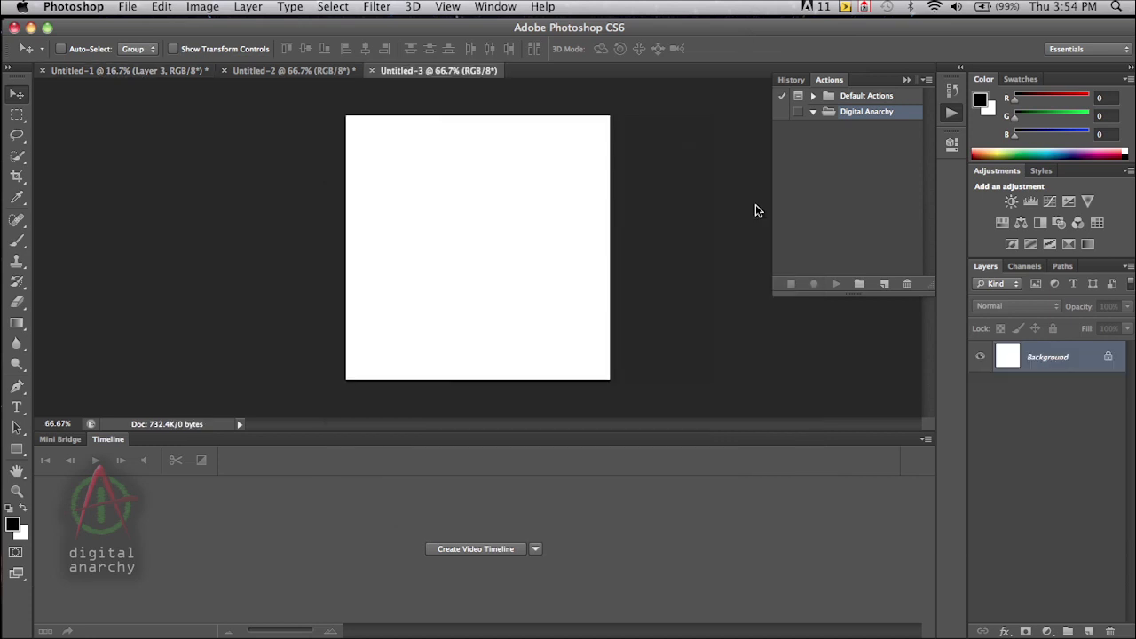
click(387, 9)
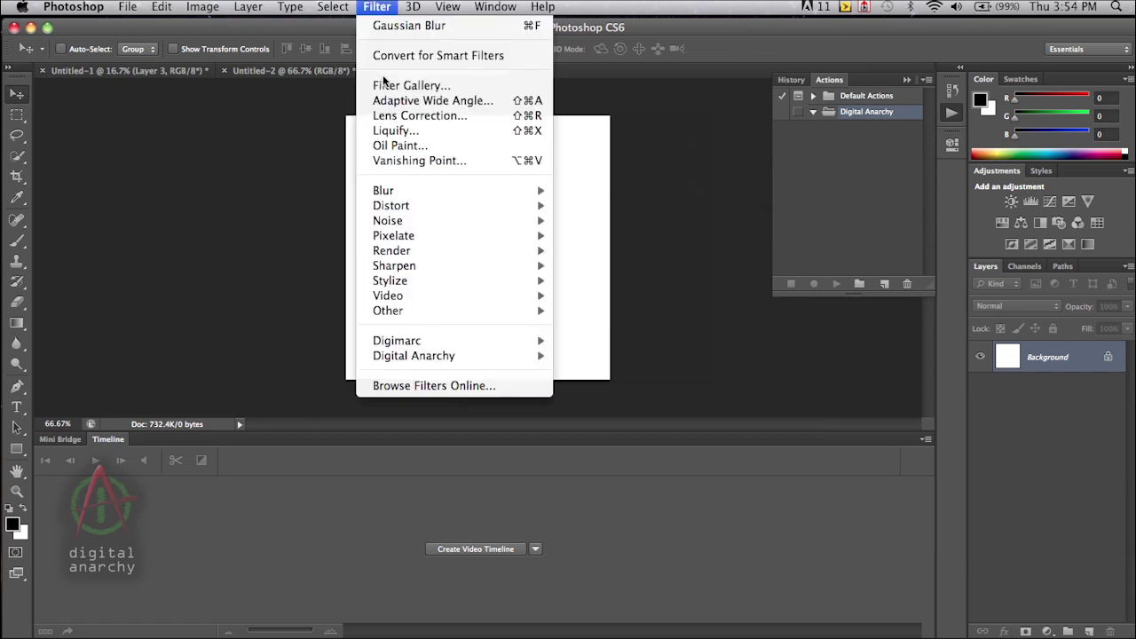
mouse_move(491, 356)
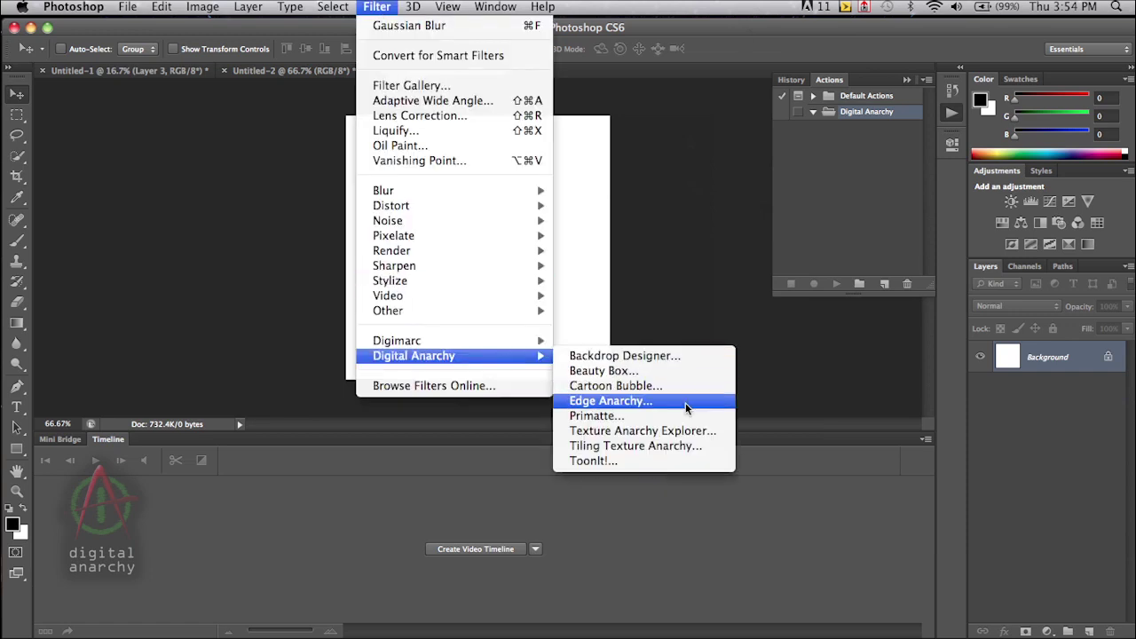
click(697, 357)
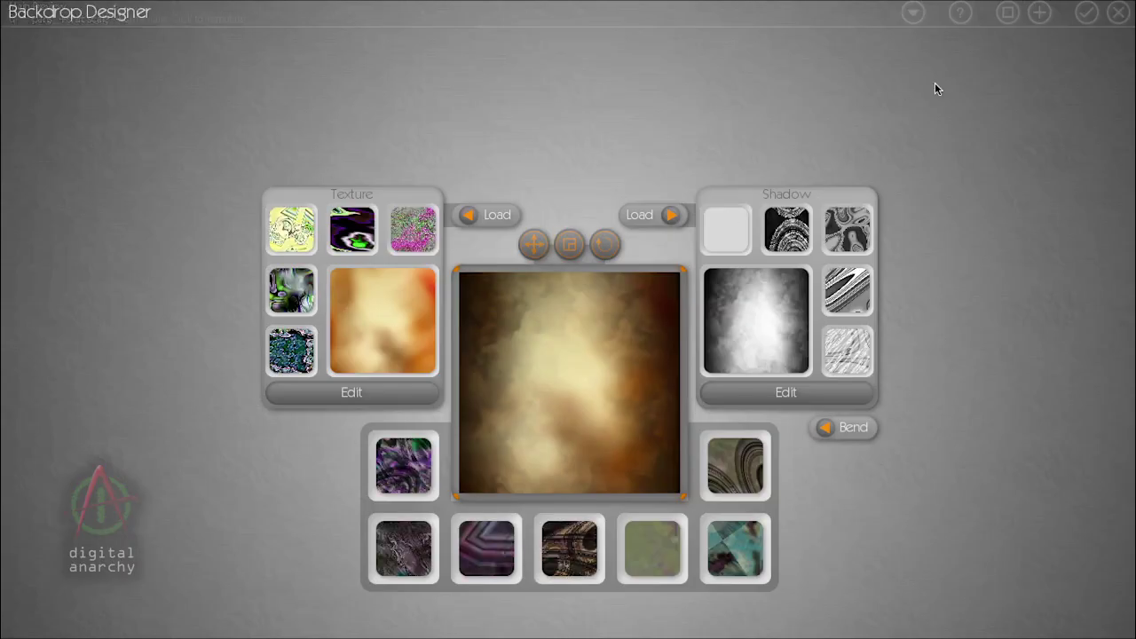
- Load the leather preset from Cool Combos and render it into Untitled-3
click(1008, 12)
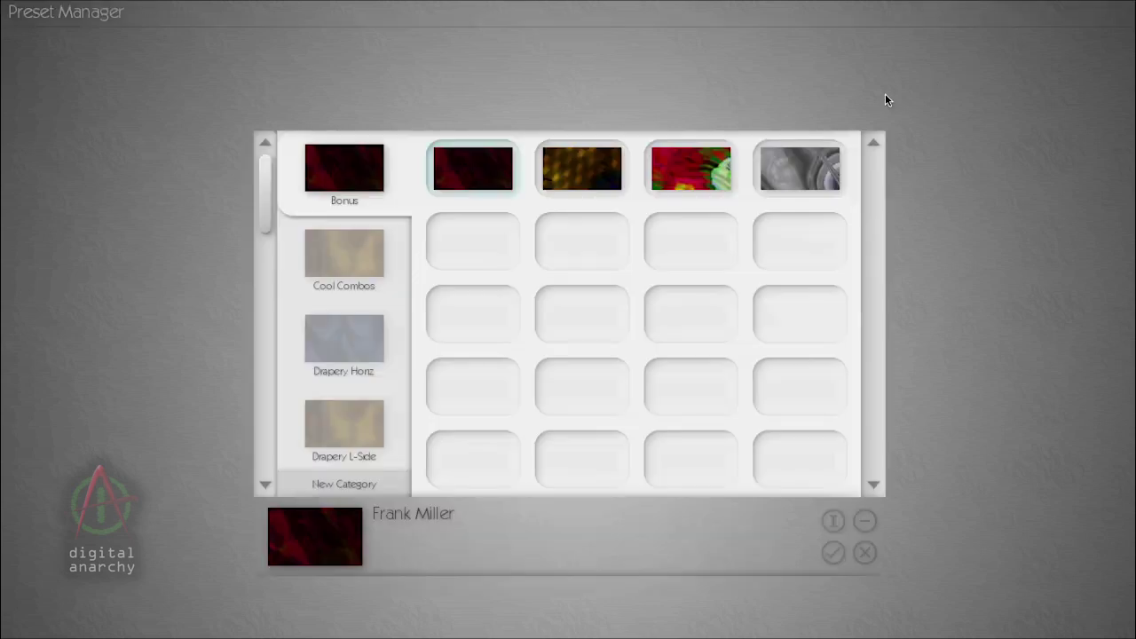
click(326, 245)
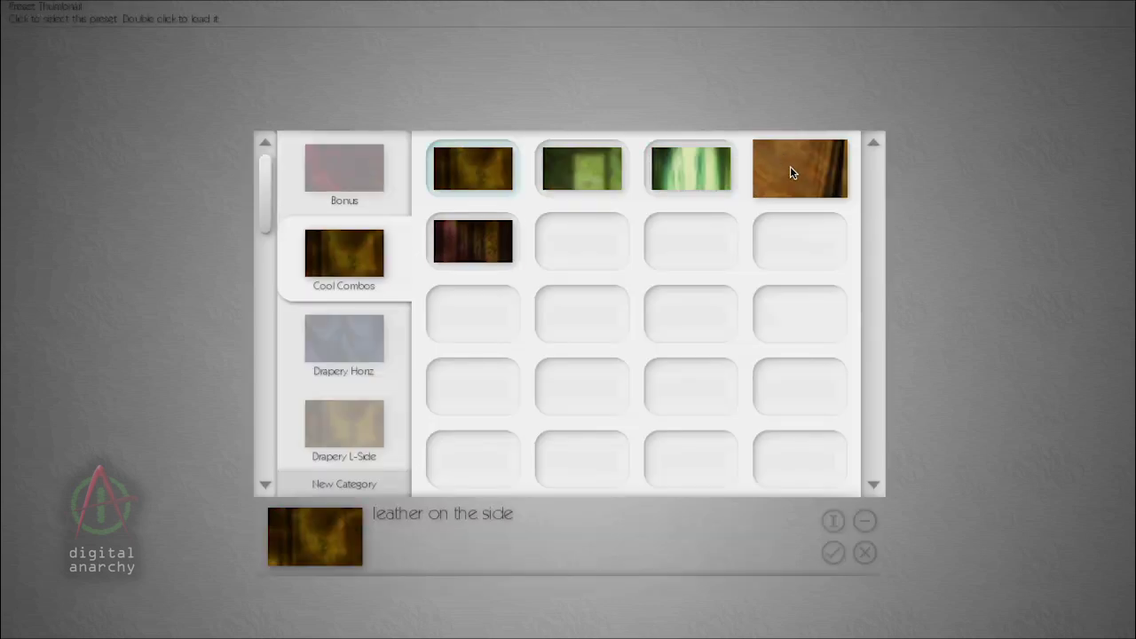
double_click(815, 184)
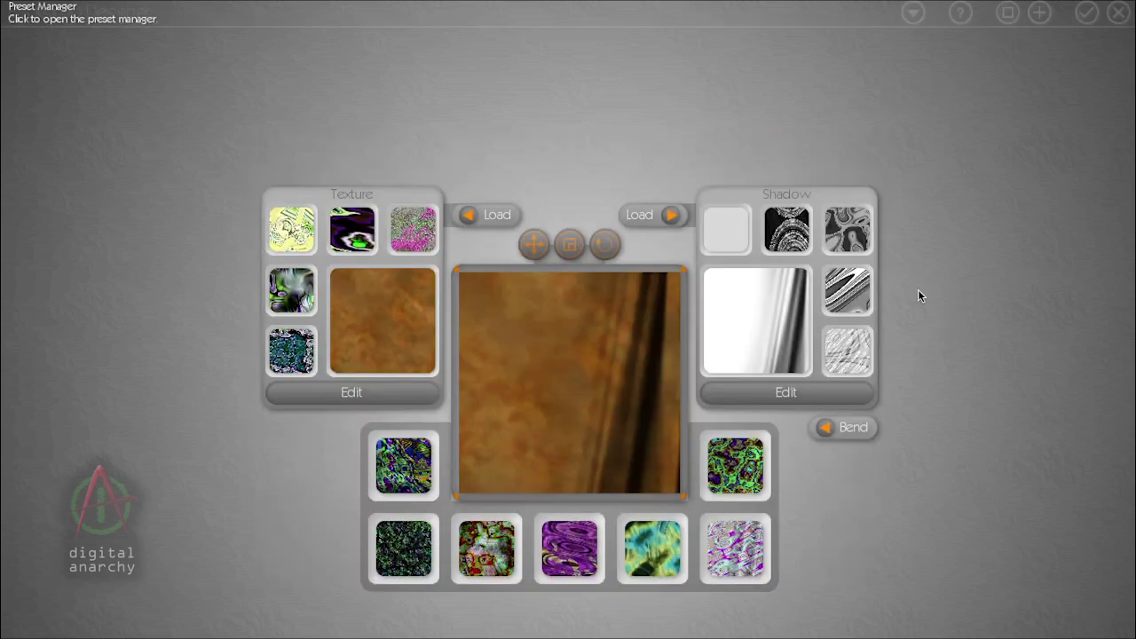
click(1083, 14)
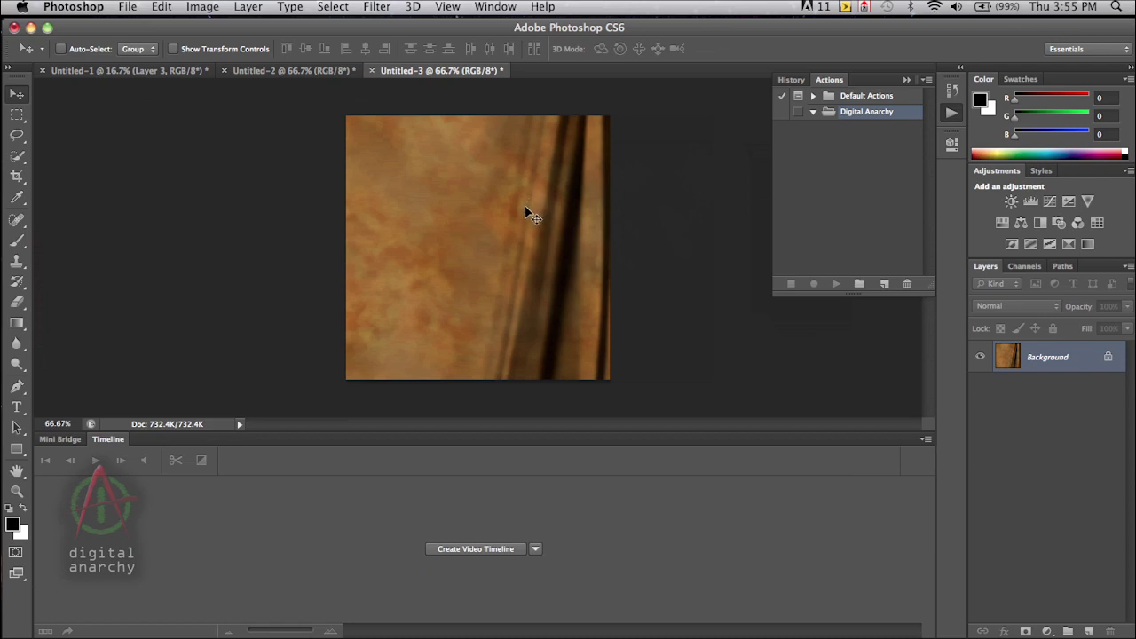
- In Untitled-1, hide the 'not scaled' layer and select the bottom 'scaled' layer
click(175, 70)
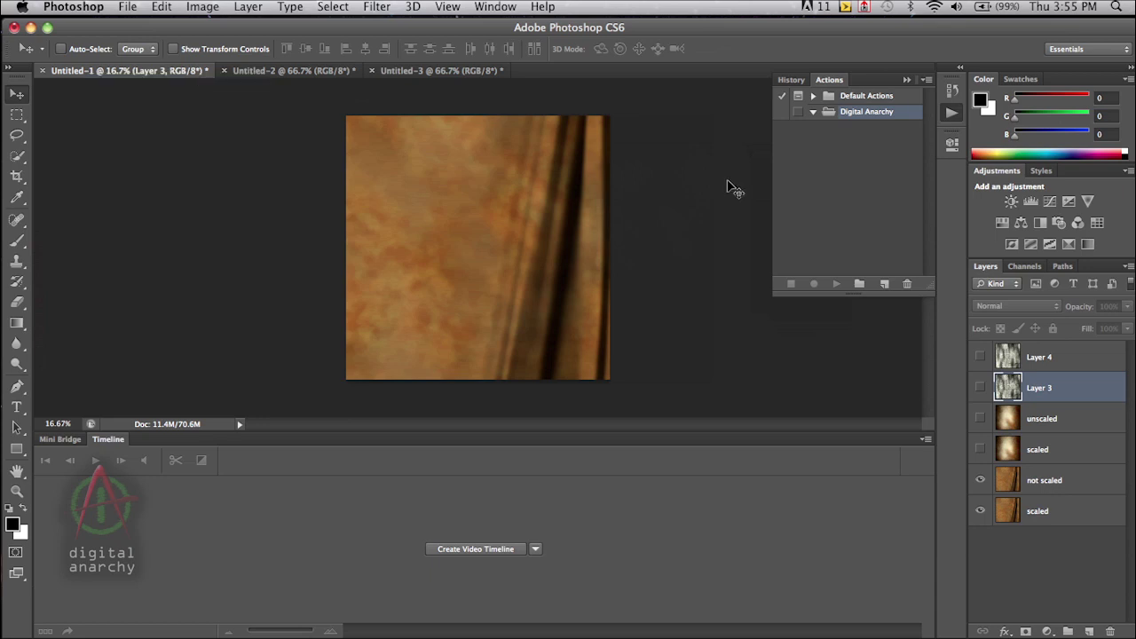
click(980, 511)
click(980, 481)
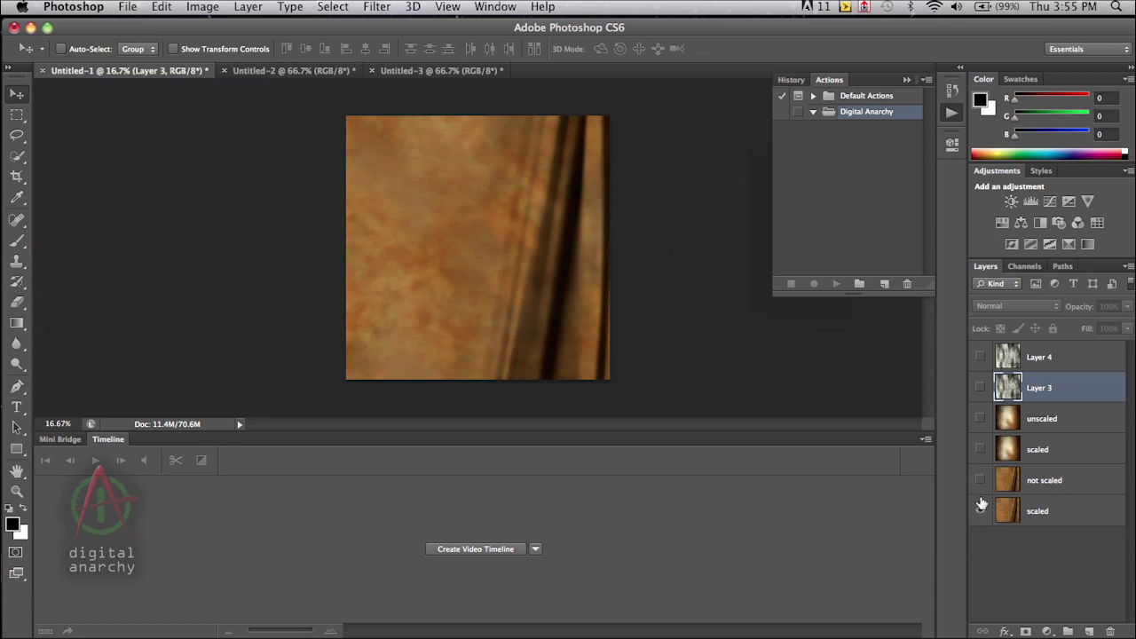
click(1051, 513)
- Zoom to 50% on the leather fold, then show 'not scaled' again for comparison
click(574, 239)
click(563, 222)
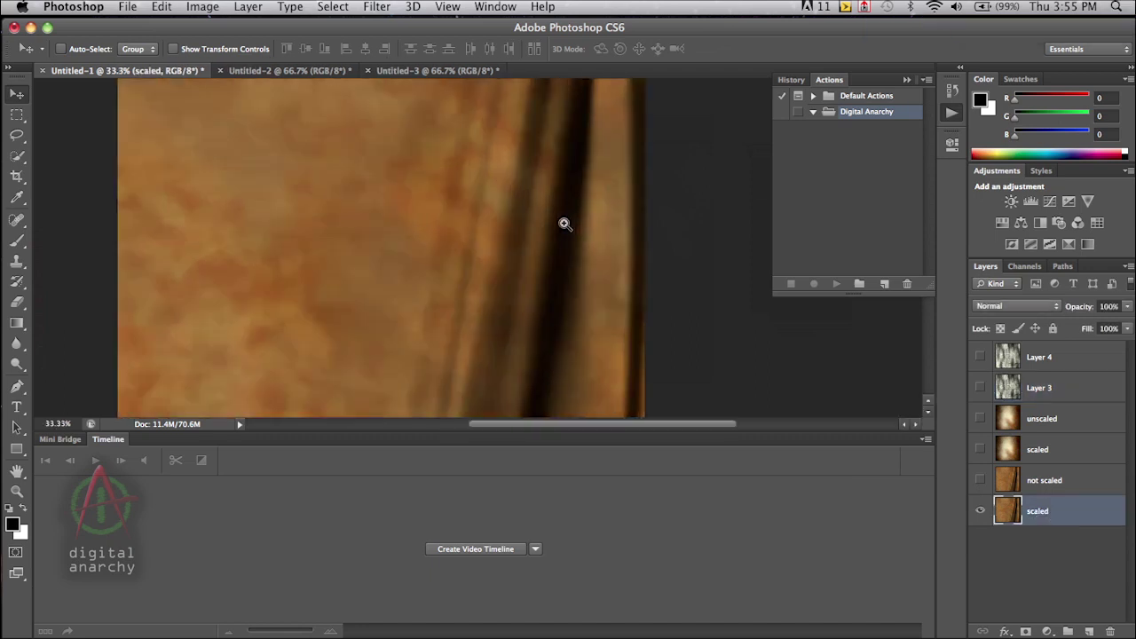
click(566, 224)
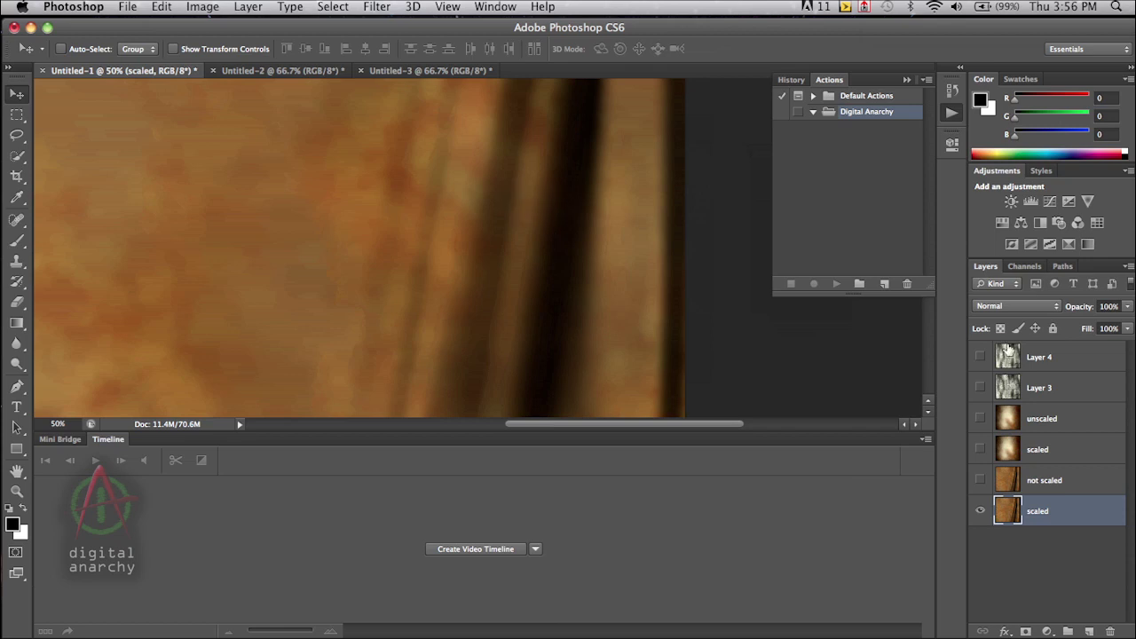
click(980, 482)
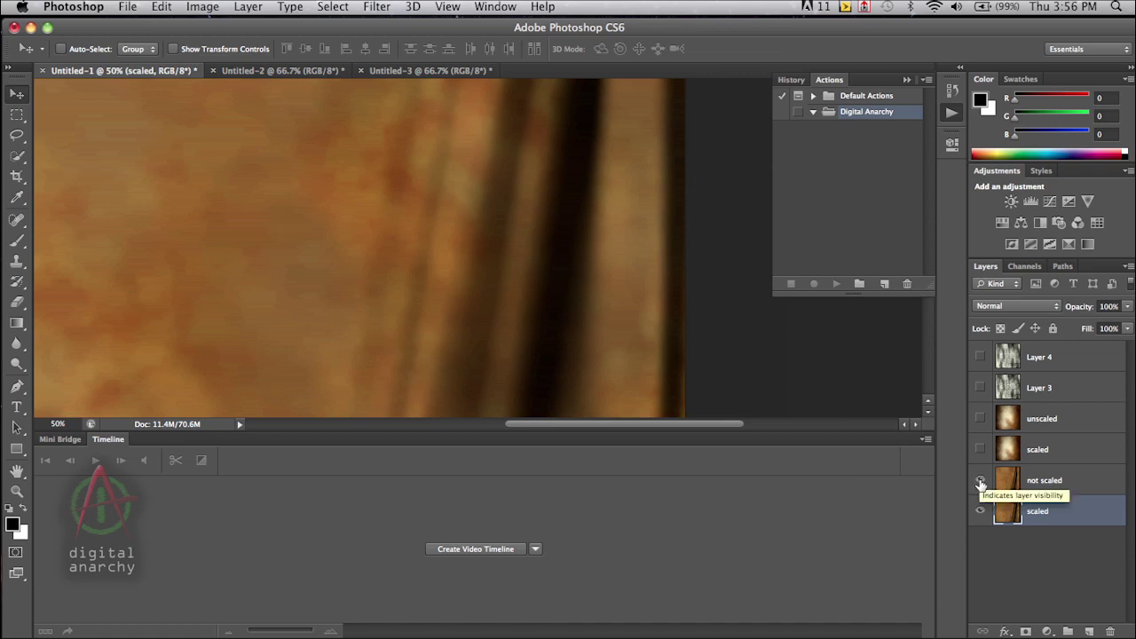
- Hide 'not scaled', then show the upper 'scaled' cloudy layer and the unscaled layer above it
click(981, 481)
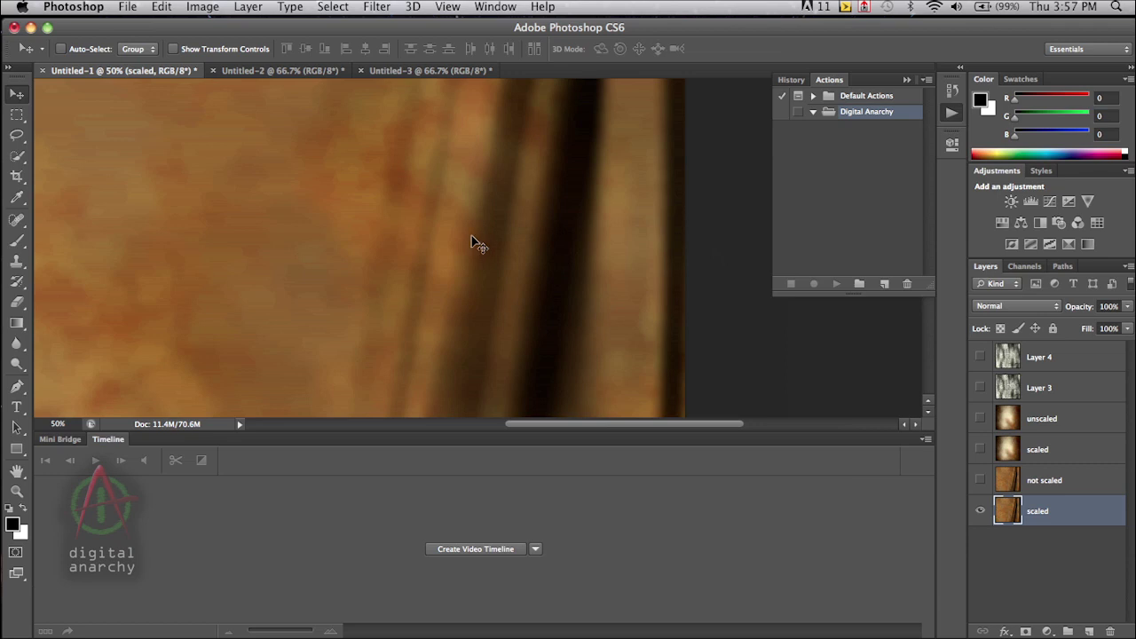
click(980, 449)
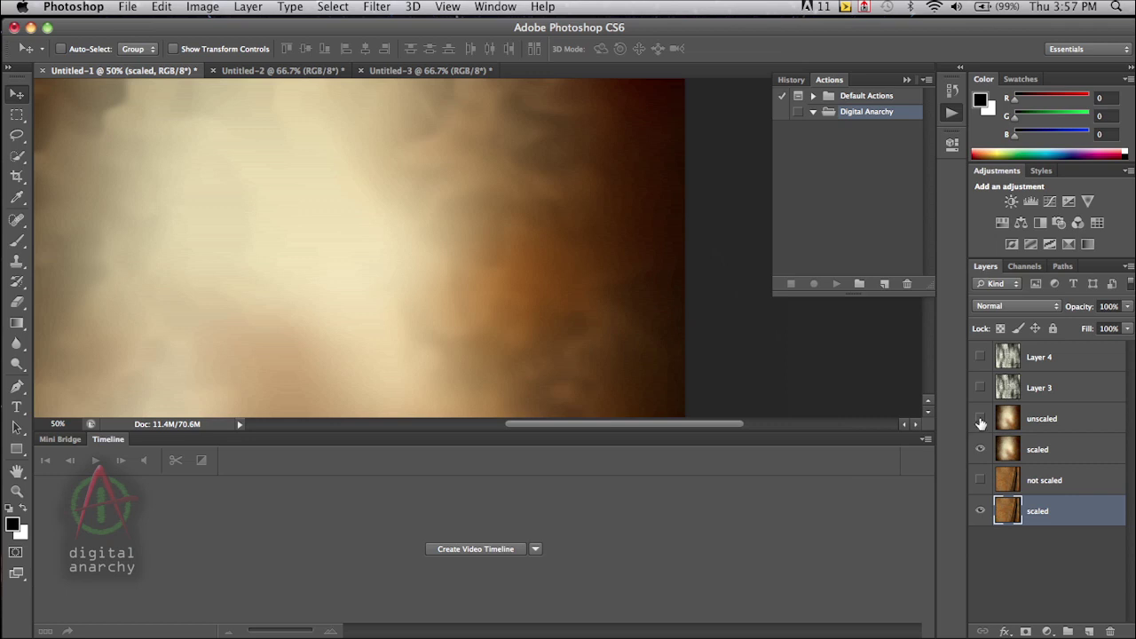
click(980, 419)
- Toggle the unscaled cloudy layer off and on to compare it with the scaled render
click(980, 421)
click(981, 422)
- Compare the Layer 3 and Layer 4 bricks, leaving Layer 3 visible and selected, Layer 4 hidden
click(981, 389)
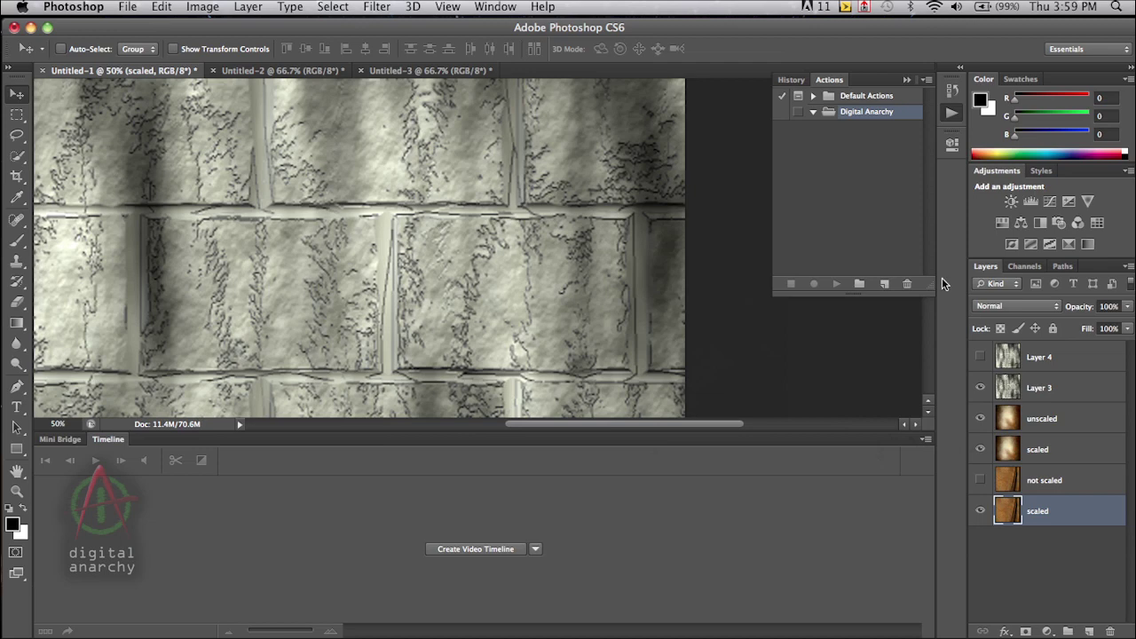
click(980, 357)
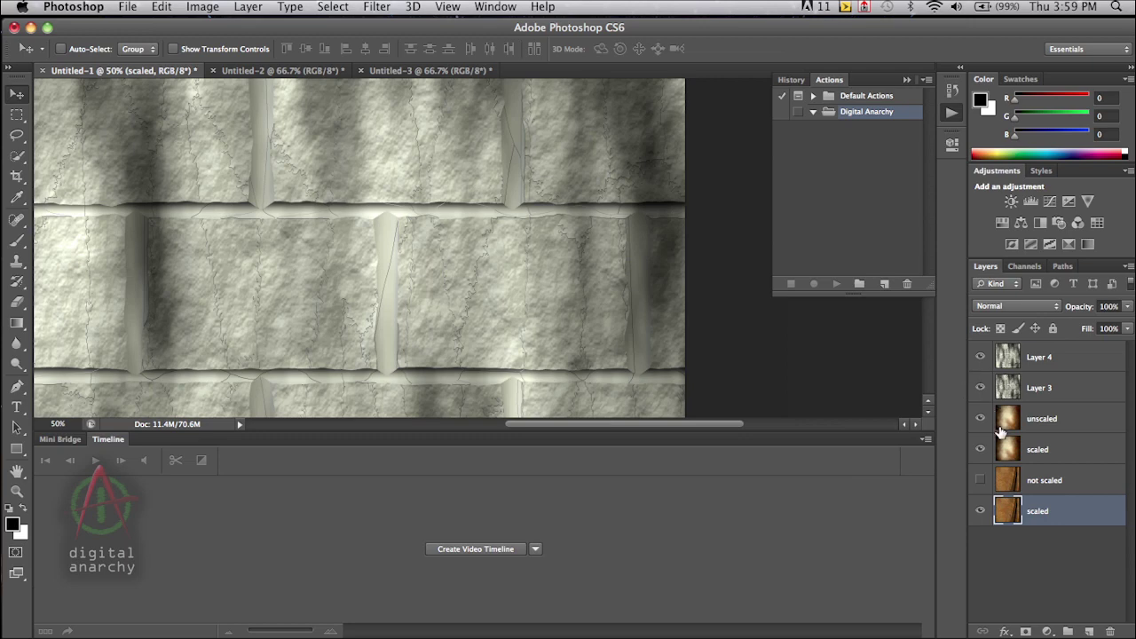
drag(983, 383, 981, 415)
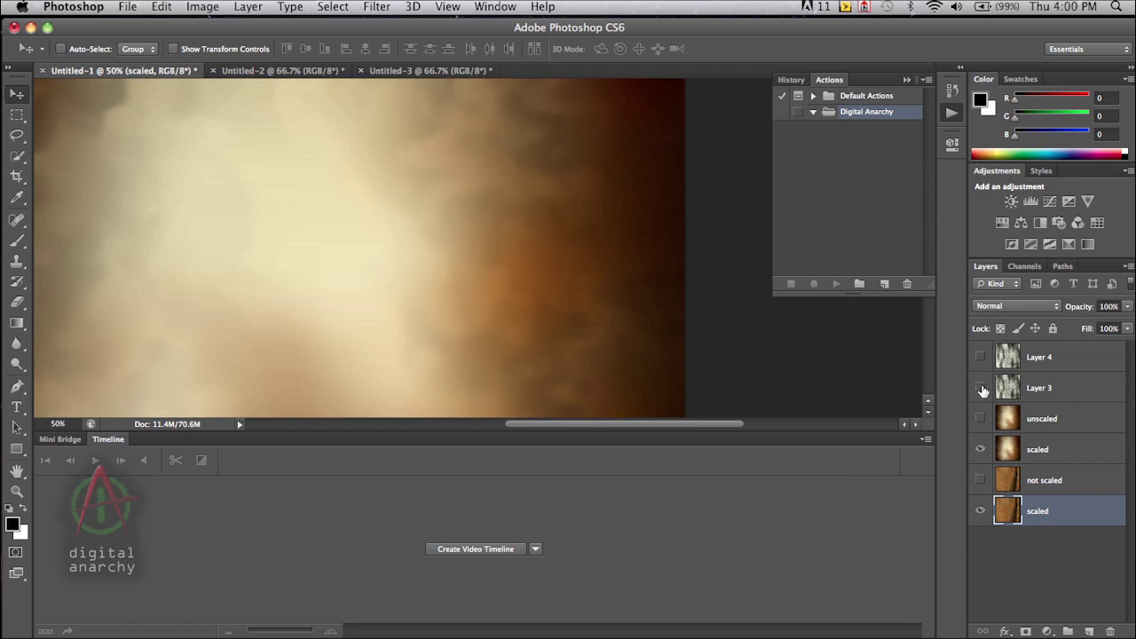
click(980, 388)
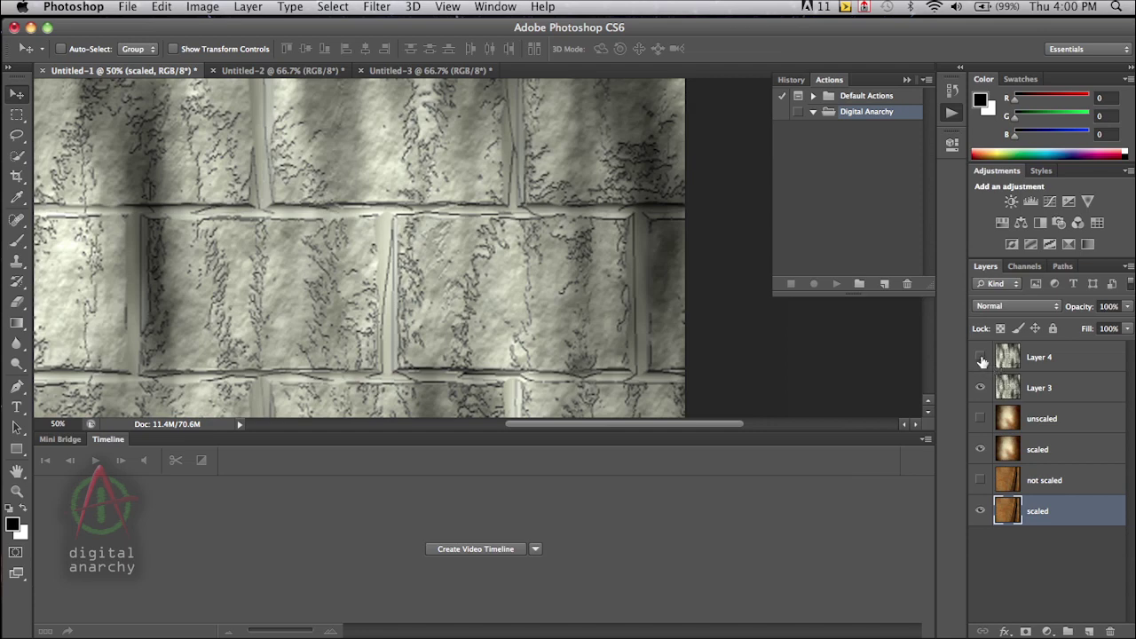
click(980, 357)
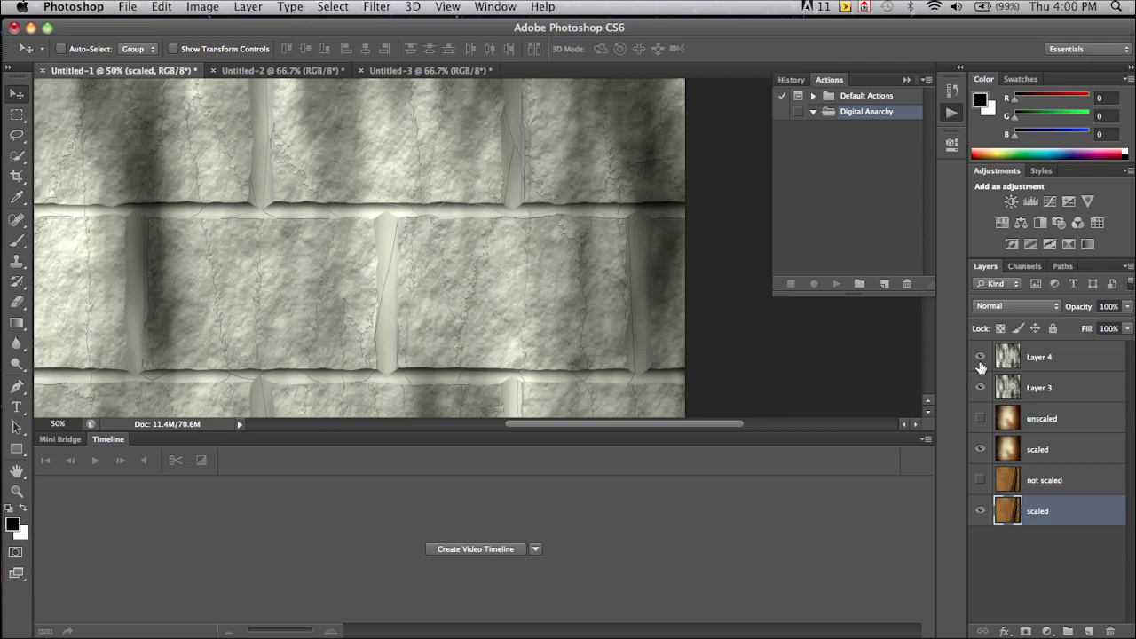
click(981, 357)
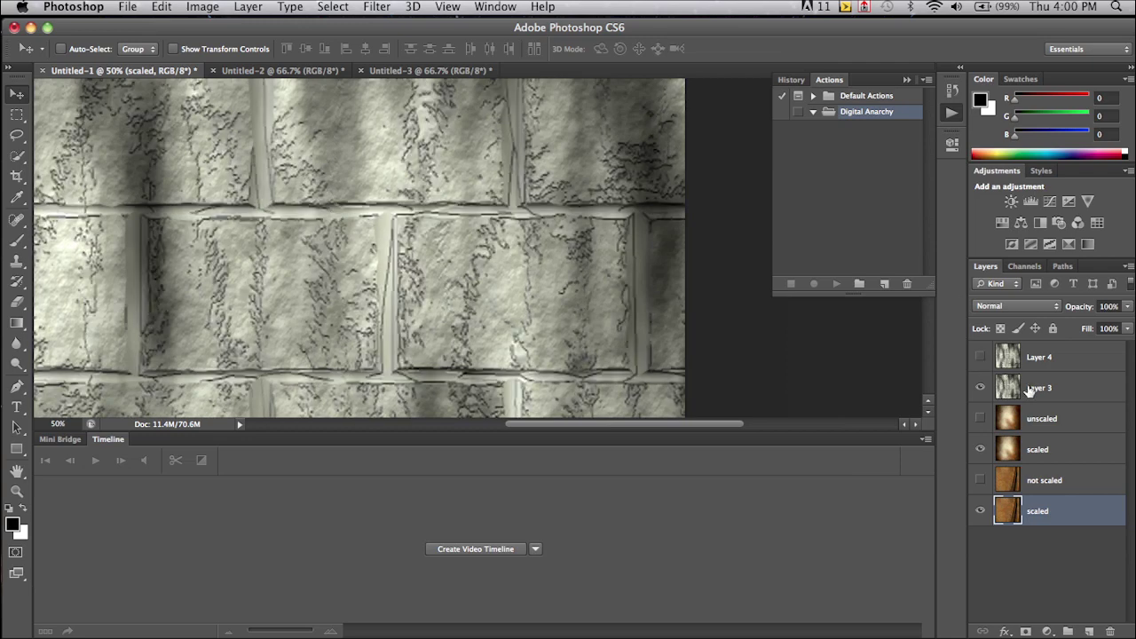
click(1017, 391)
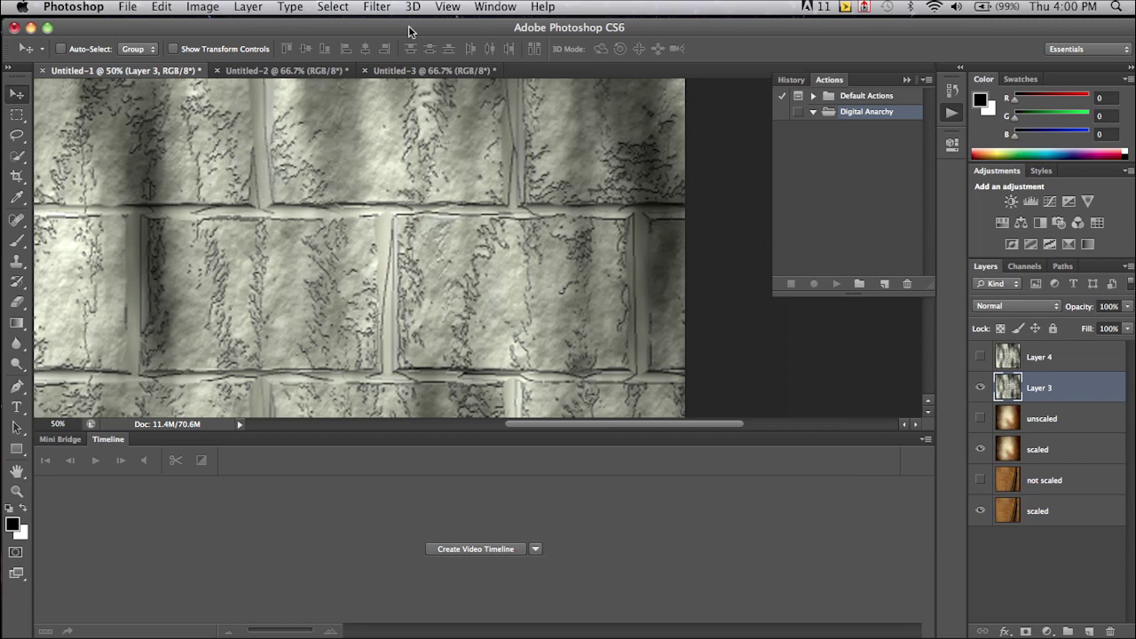
- Apply a 3.4-pixel Gaussian Blur to Layer 3, then revert it to compare sharp and blurred bricks
click(378, 7)
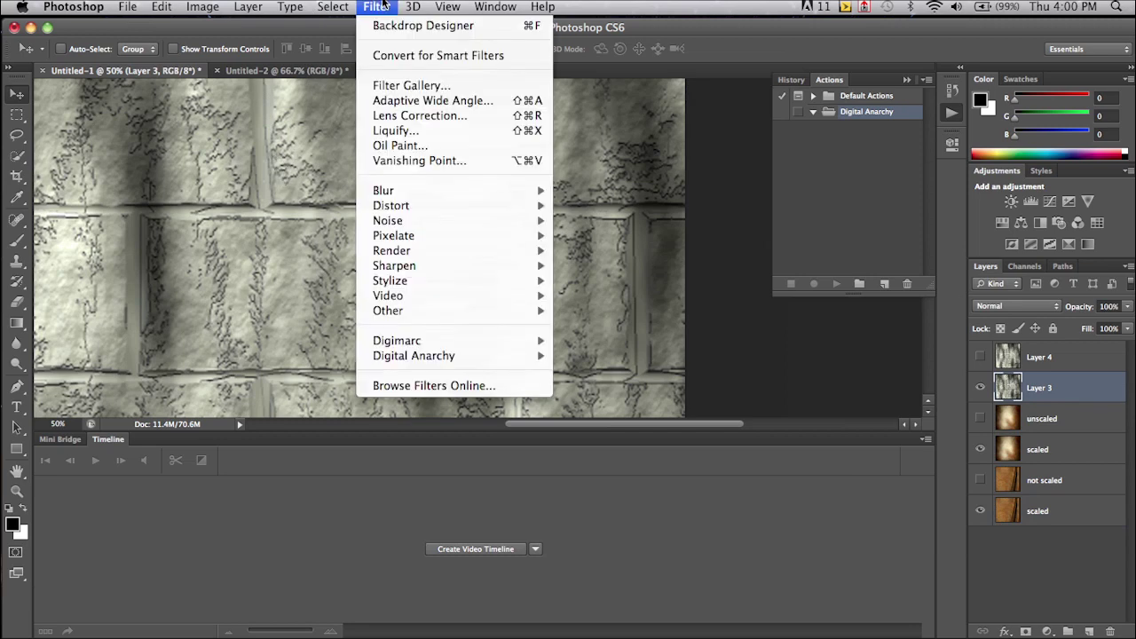
mouse_move(544, 192)
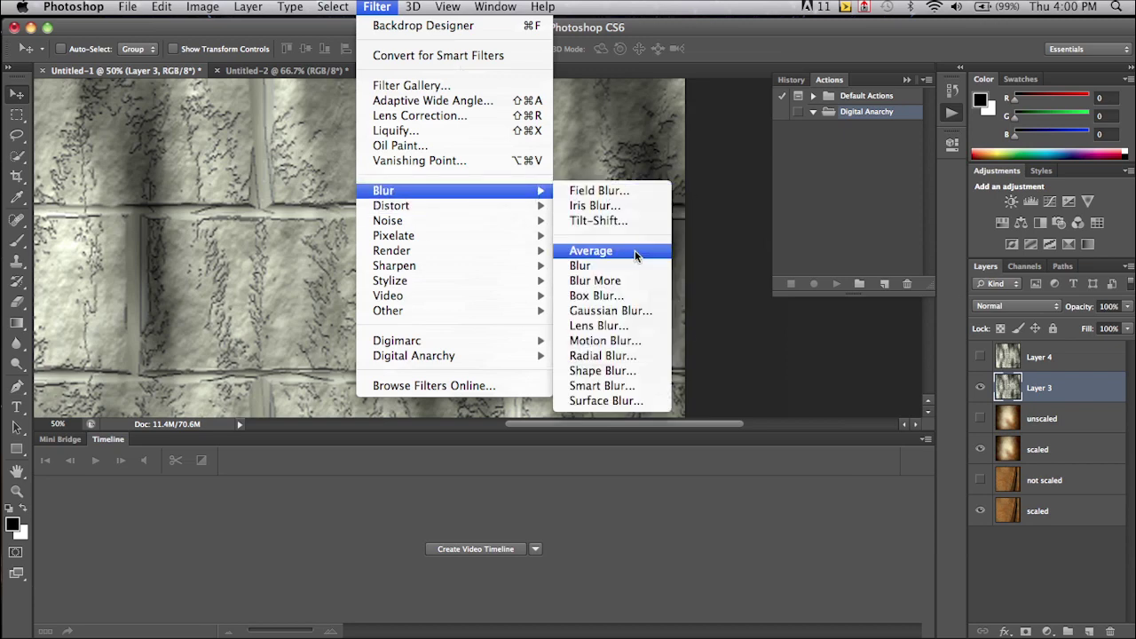
click(640, 307)
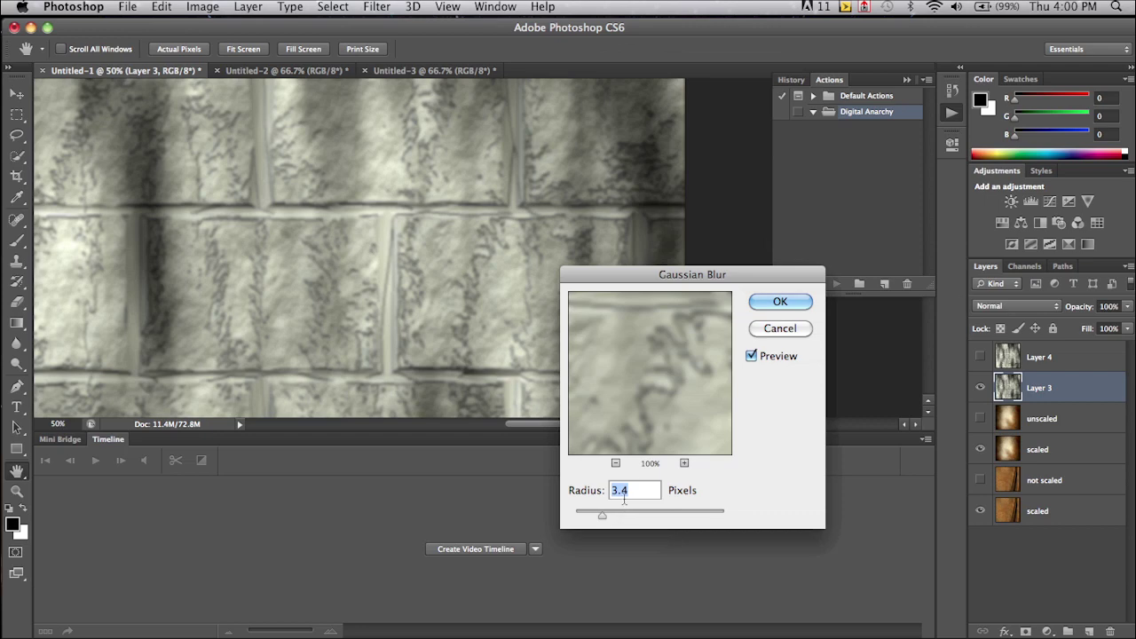
click(778, 304)
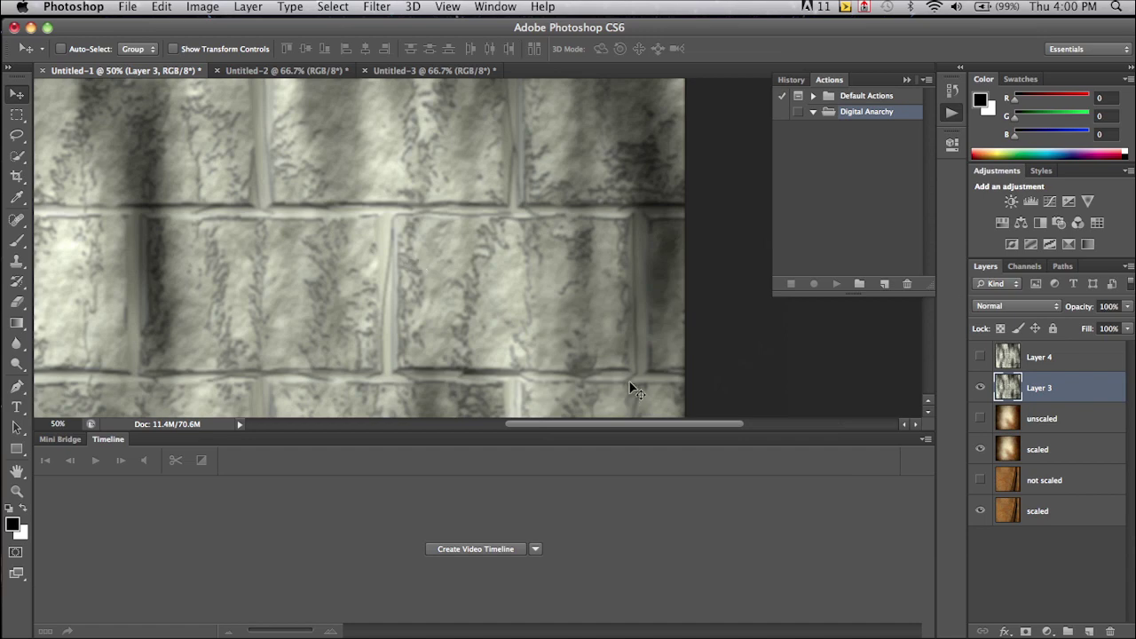
key(ctrl+f)
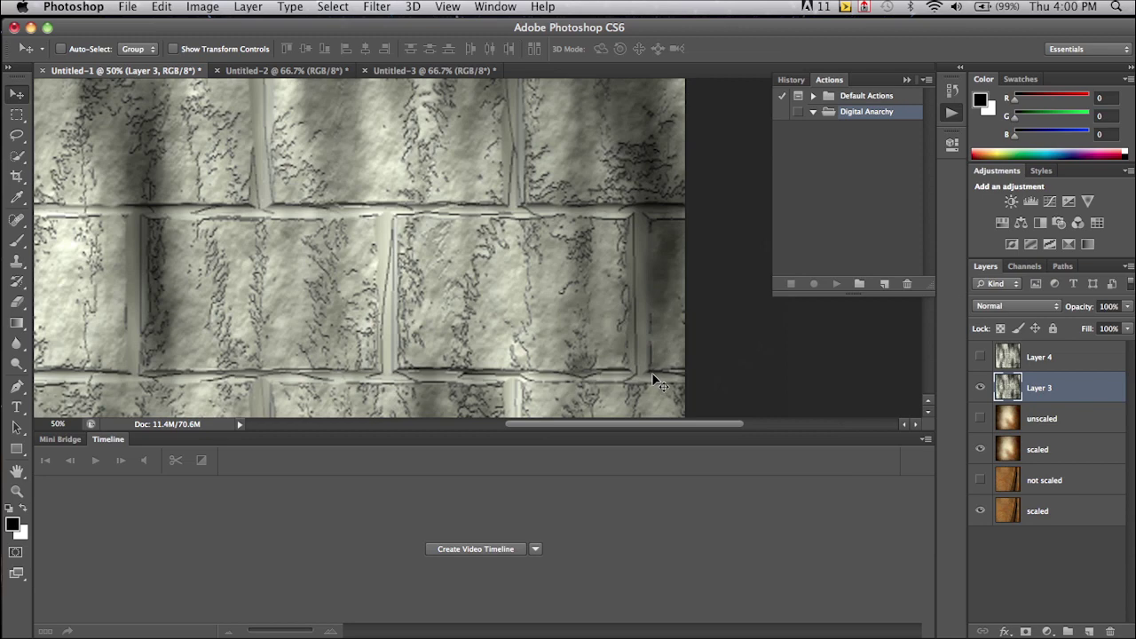
- Show Layer 4 for comparison, then hide Layer 4 and Layer 3 to reveal the cloudy scaled texture
click(980, 356)
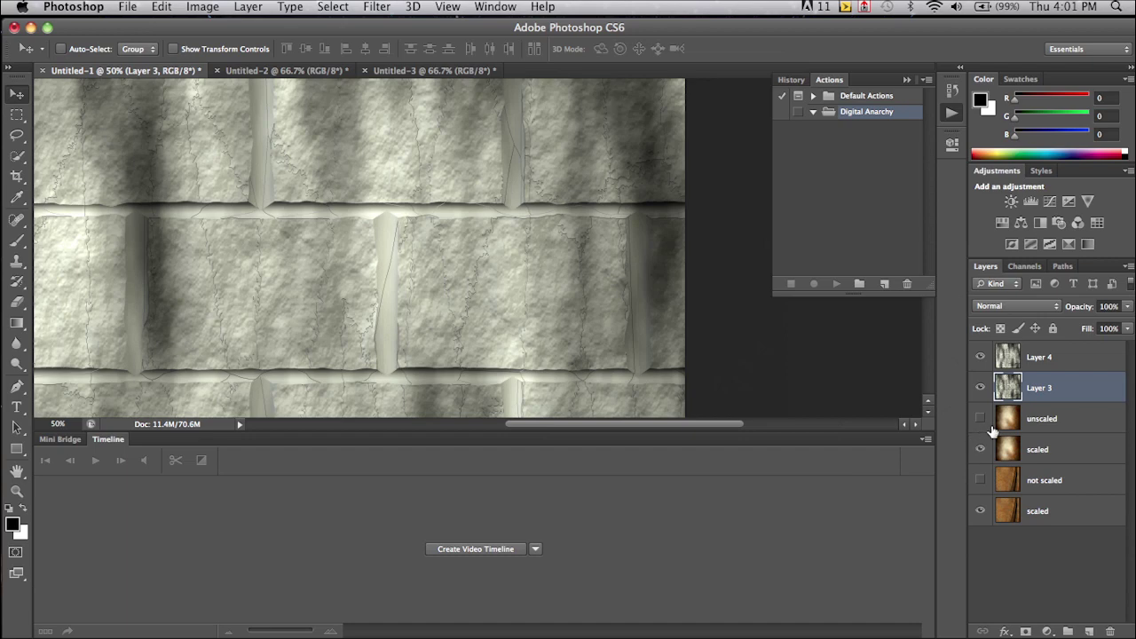
drag(980, 356, 980, 388)
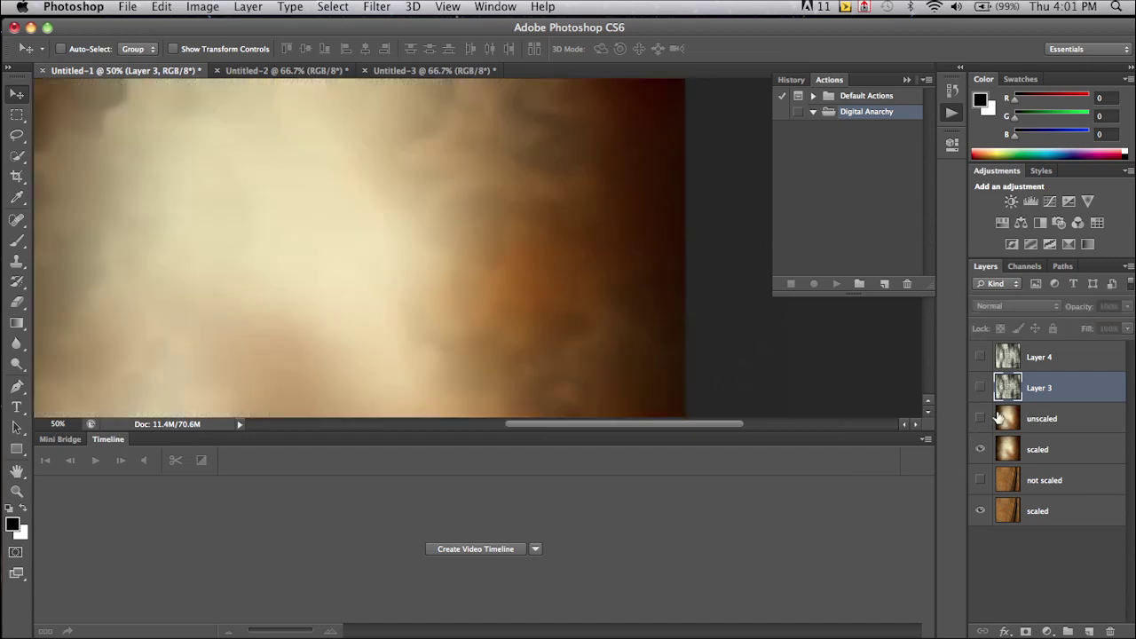